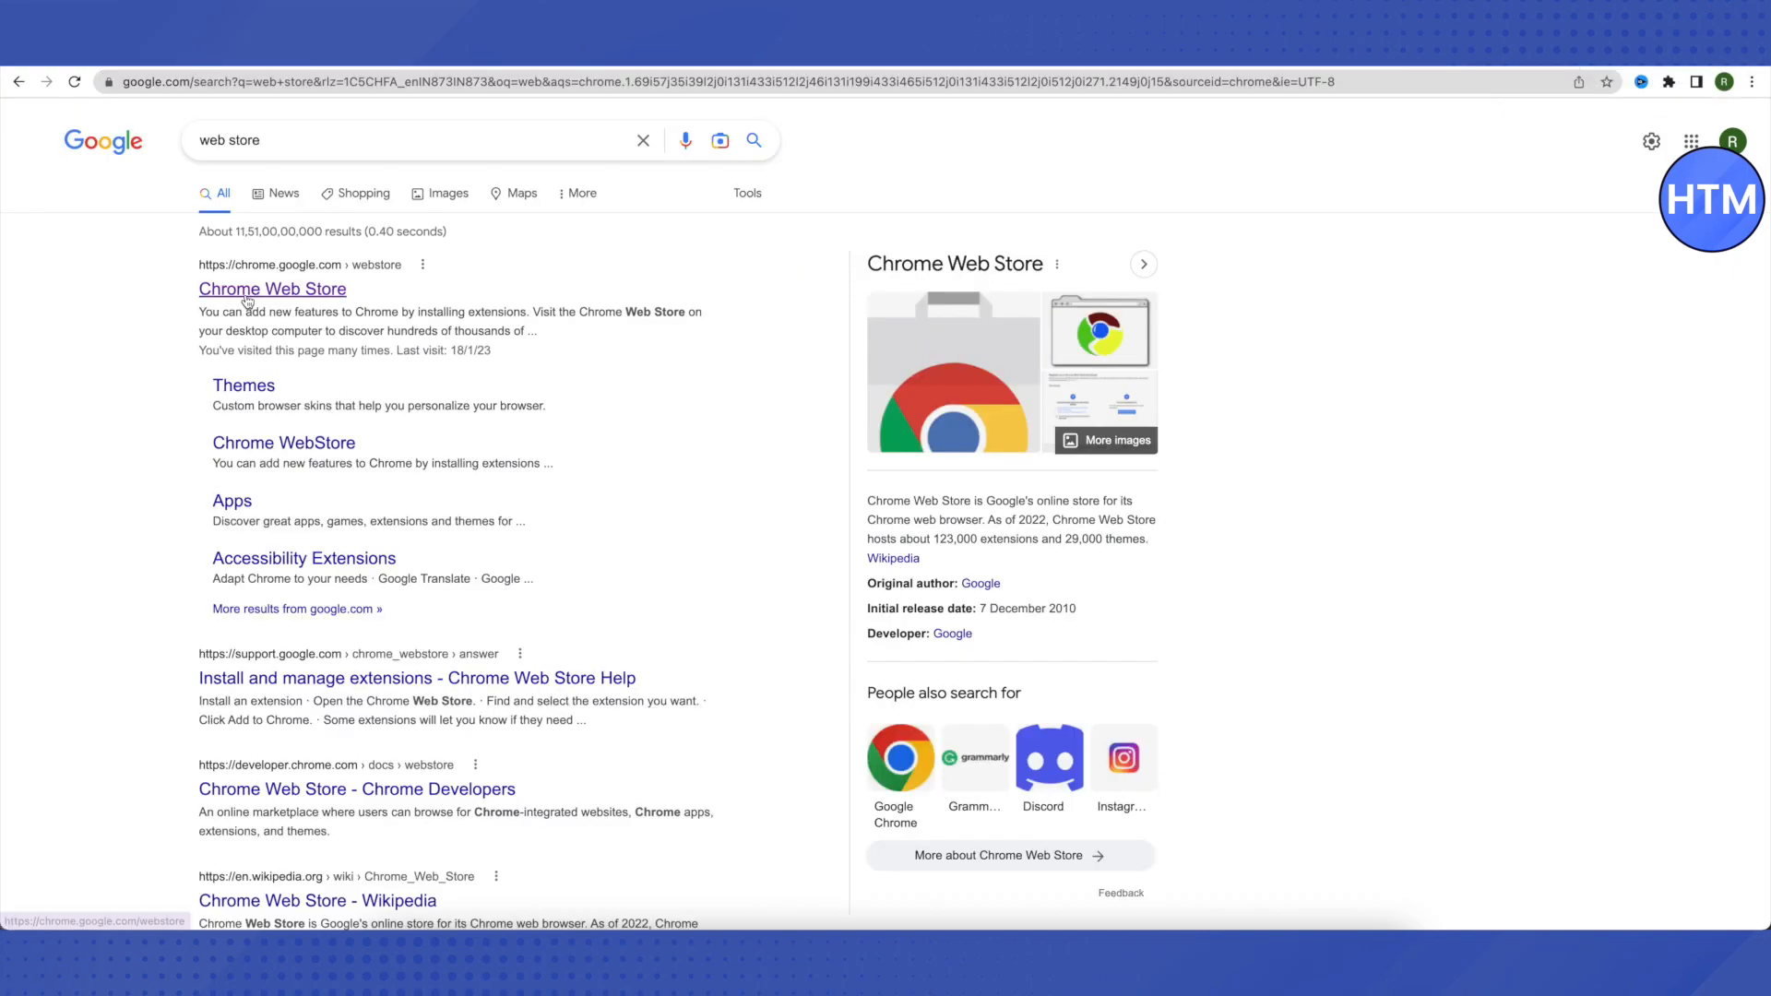
# - Open the Chrome Web Store search result in a new tab
pyautogui.rightClick(273, 287)
pyautogui.click(319, 305)
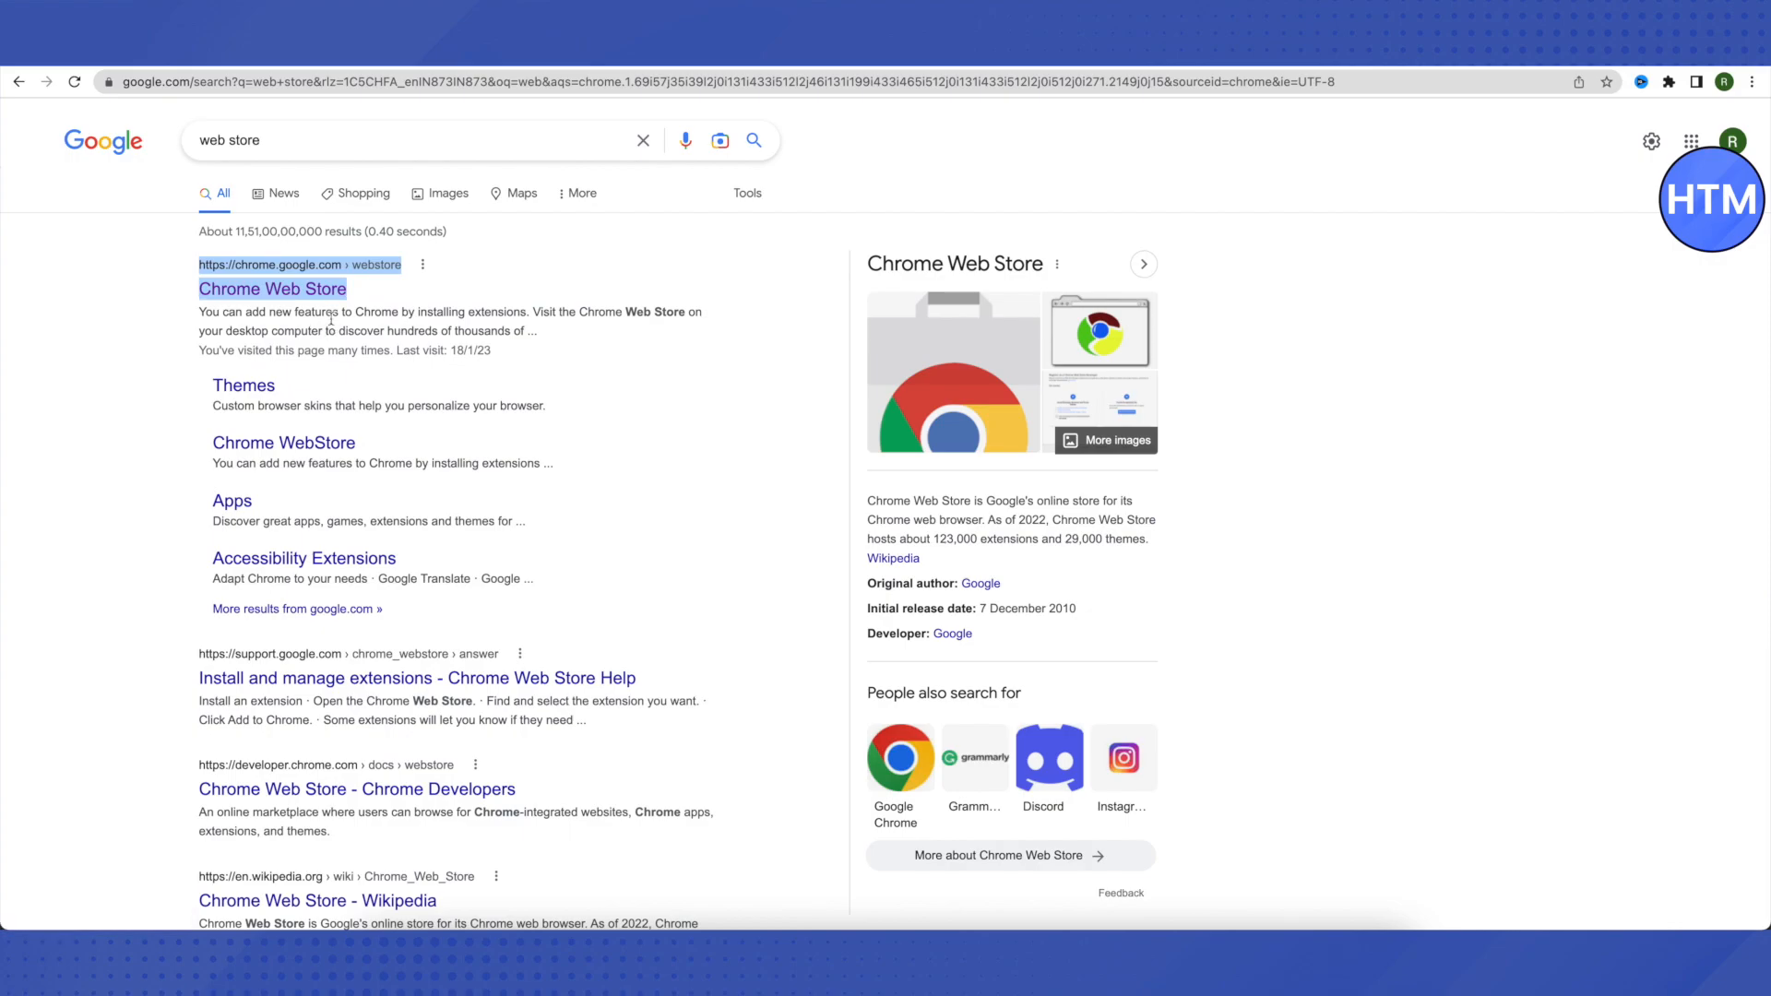
# - Search the Chrome Web Store for 'browse vpn'
pyautogui.hotkey('ctrl', 'Tab')
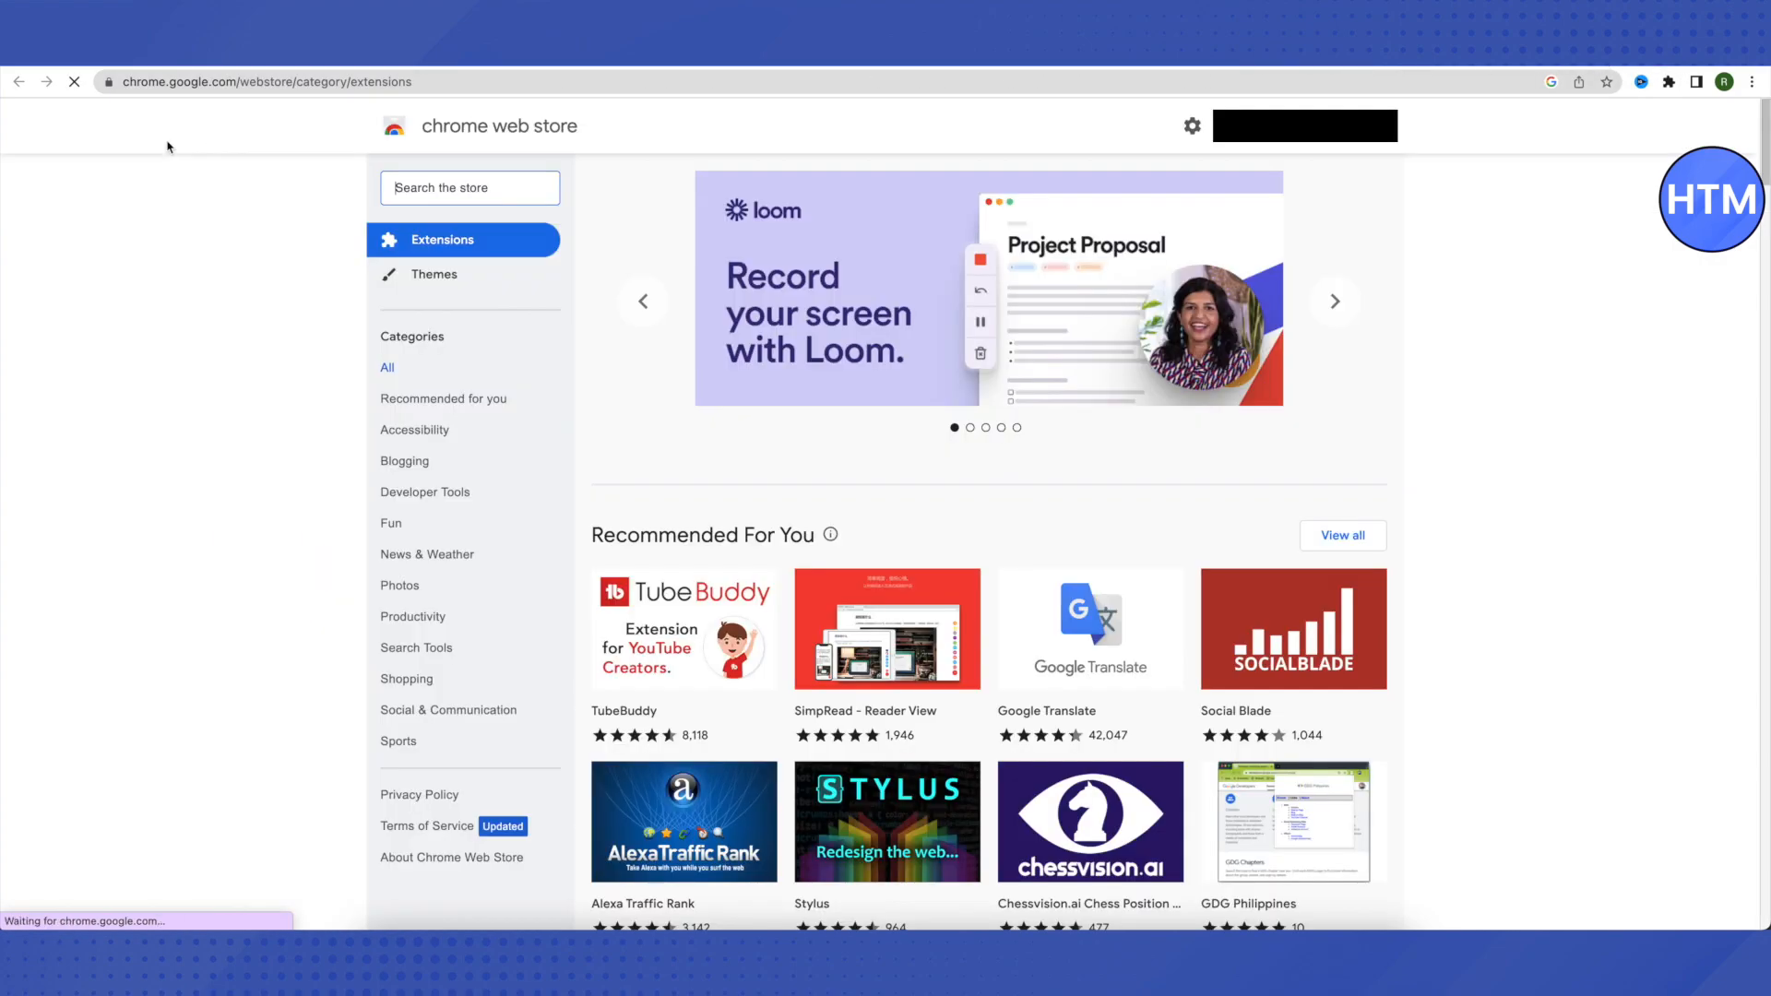
pyautogui.click(470, 188)
pyautogui.write('browse vpn')
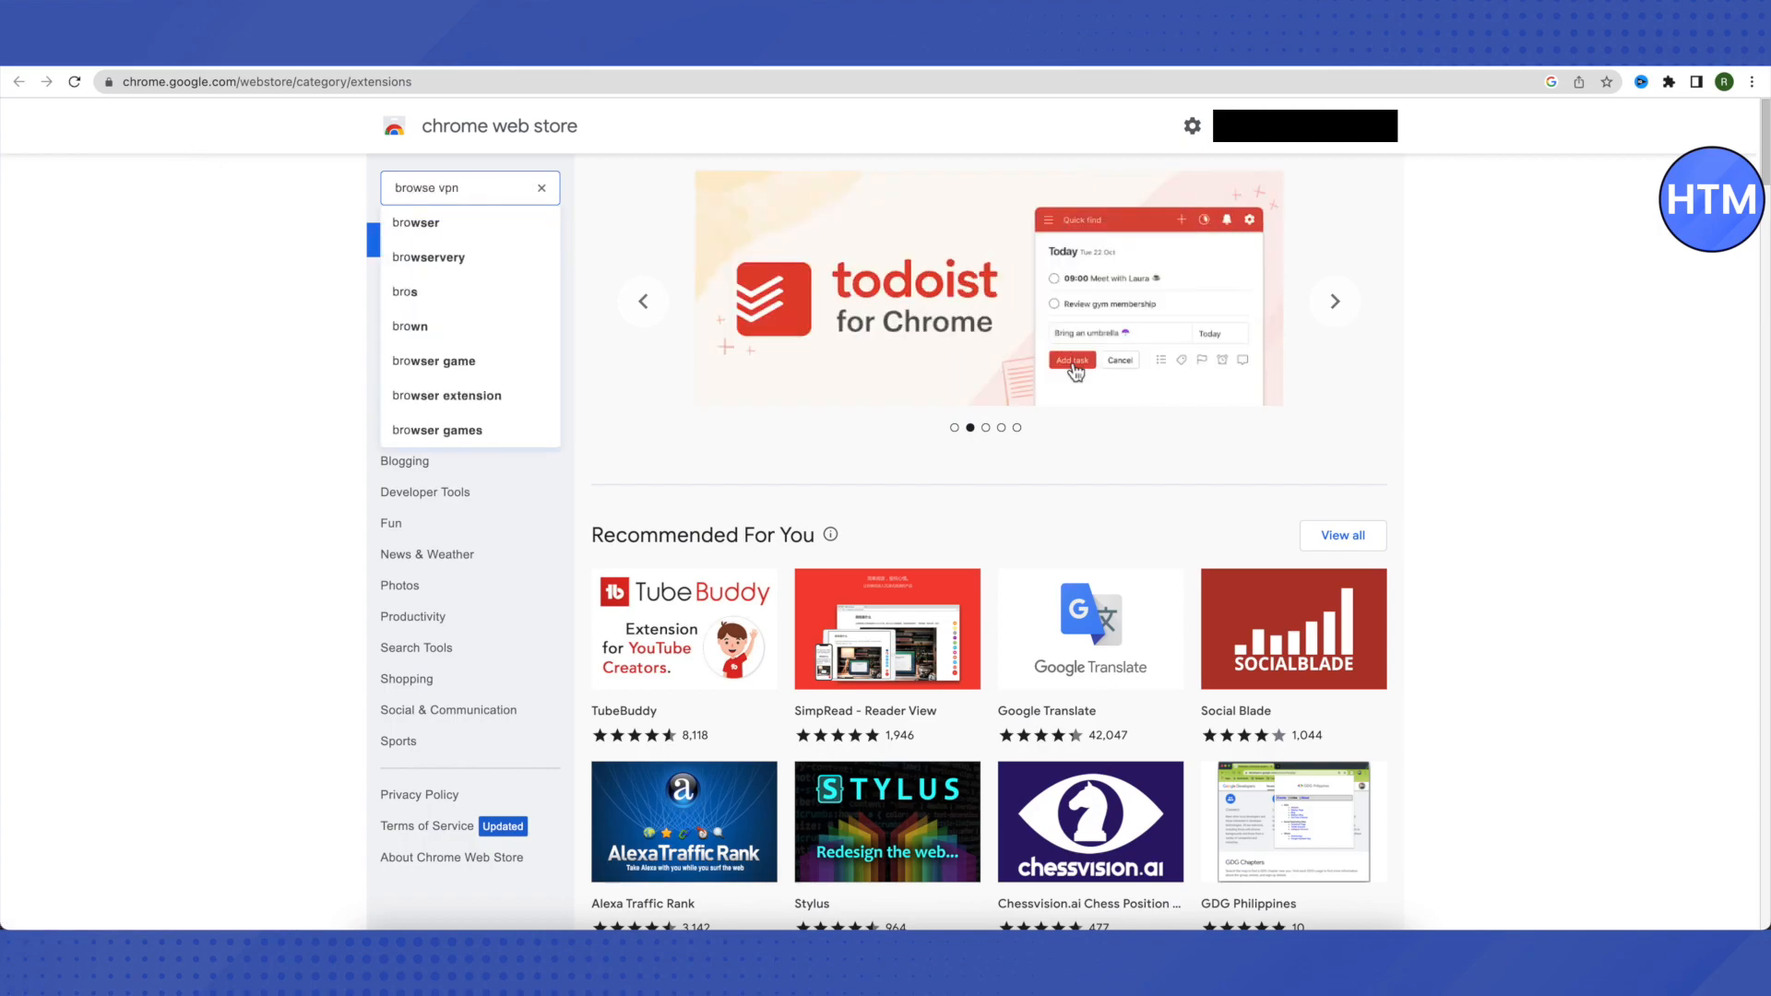
pyautogui.press('Return')
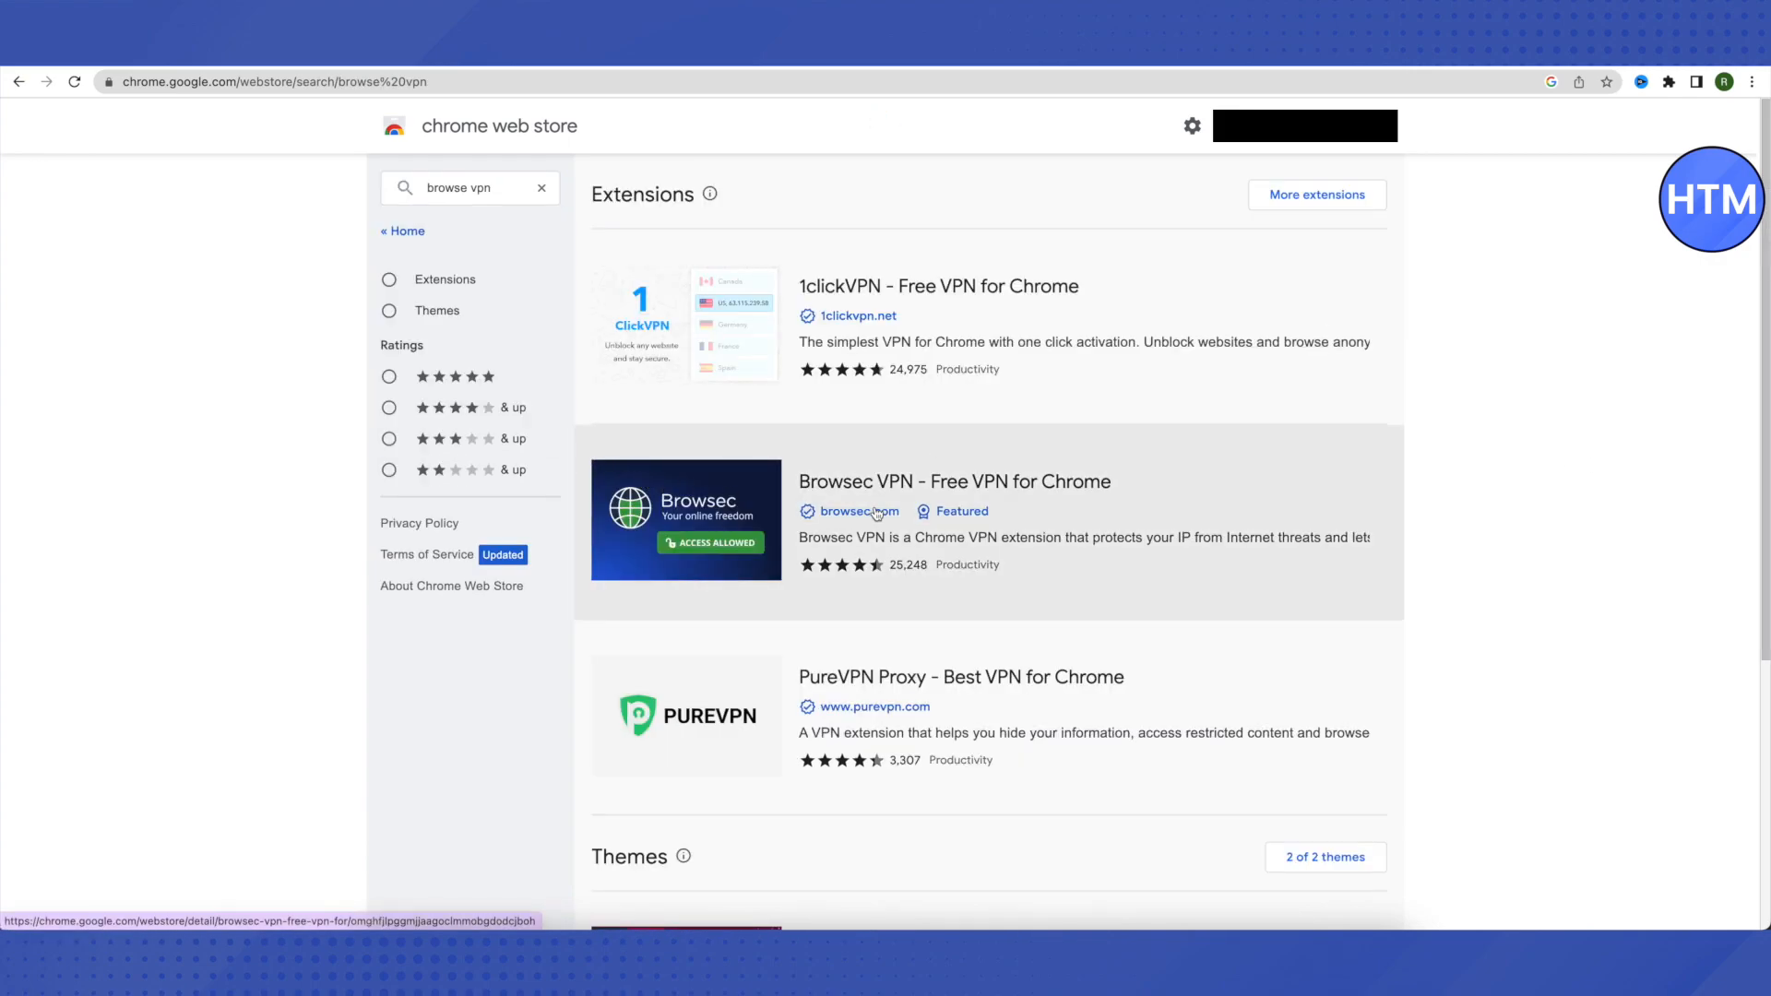
# - Open the Browsec VPN - Free VPN for Chrome extension detail page
pyautogui.rightClick(857, 490)
pyautogui.click(898, 489)
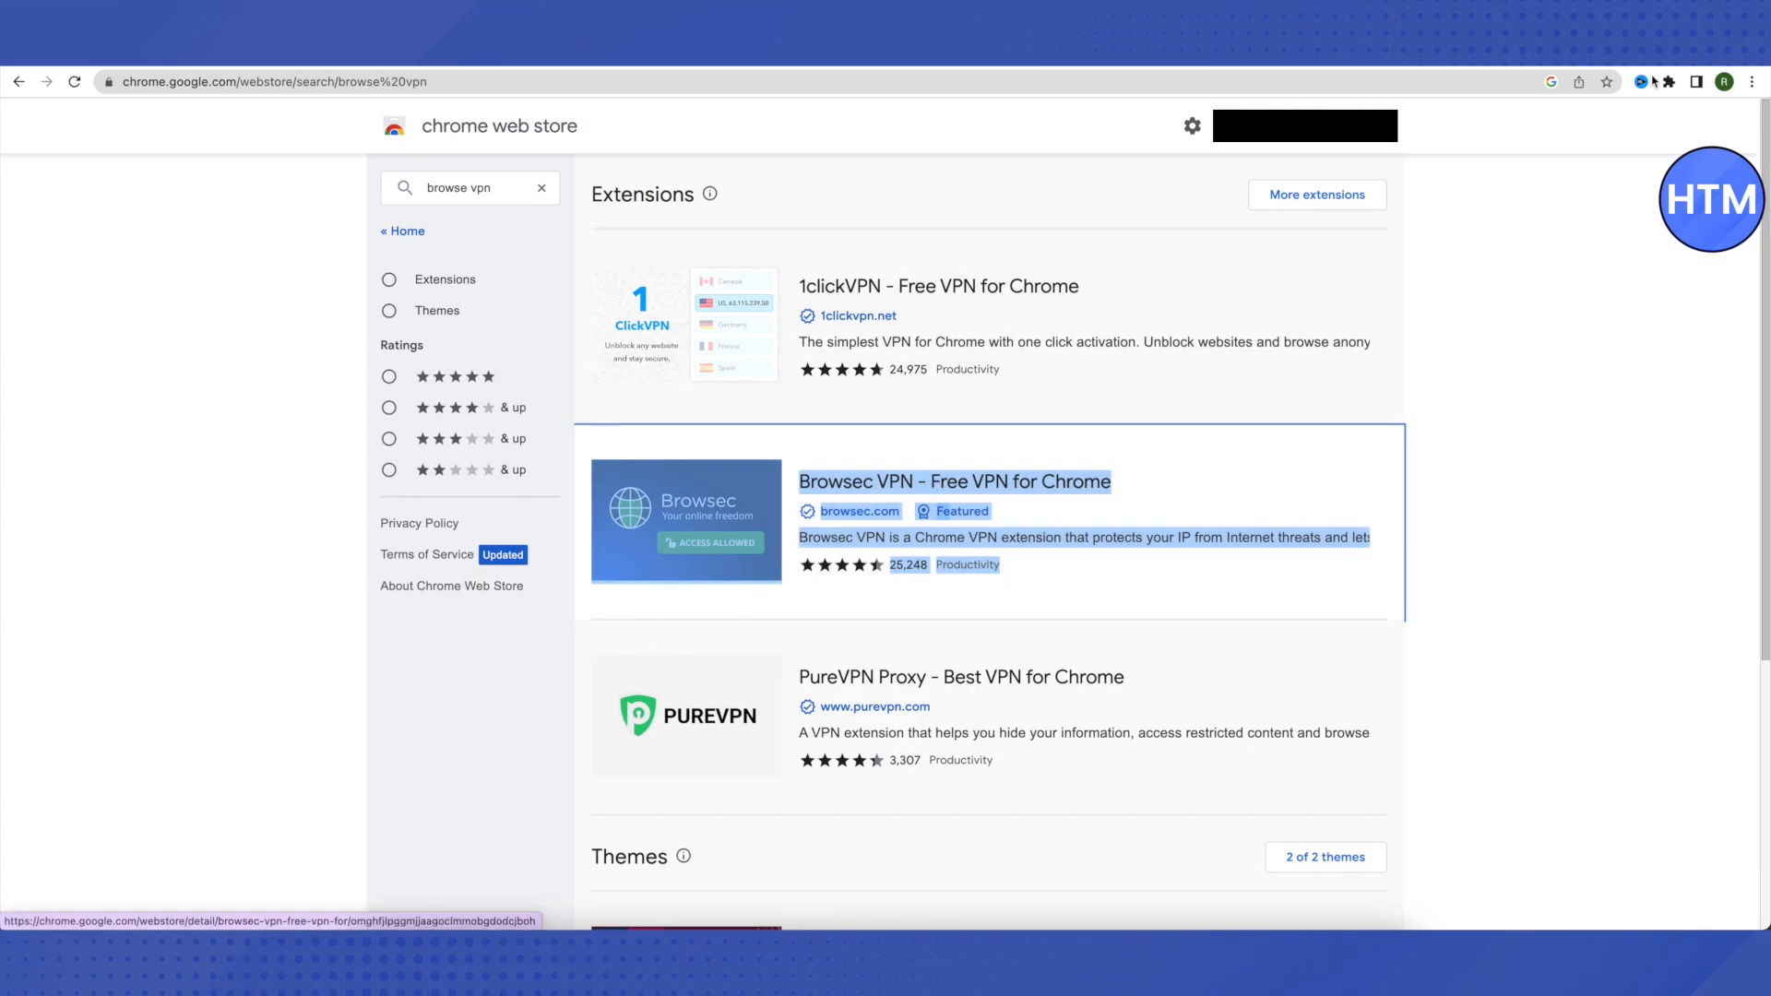
pyautogui.press('Return')
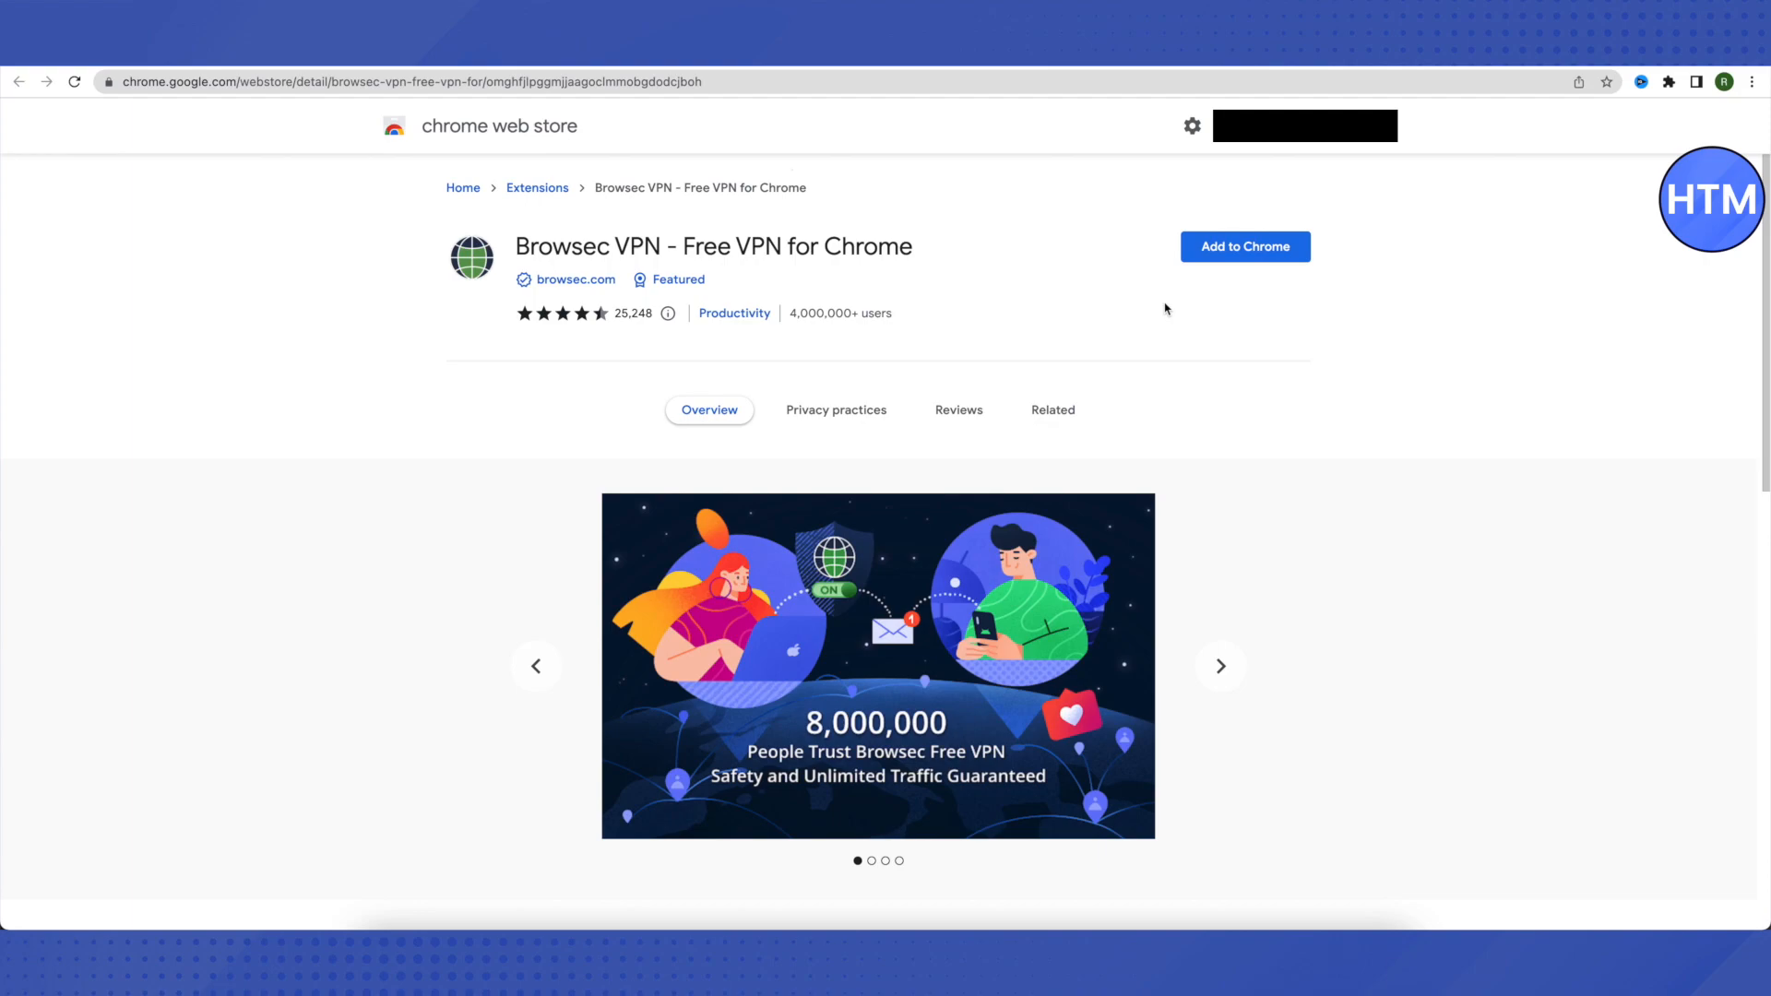
pyautogui.scroll(-2, 1301, 430)
pyautogui.scroll(-2, 1302, 457)
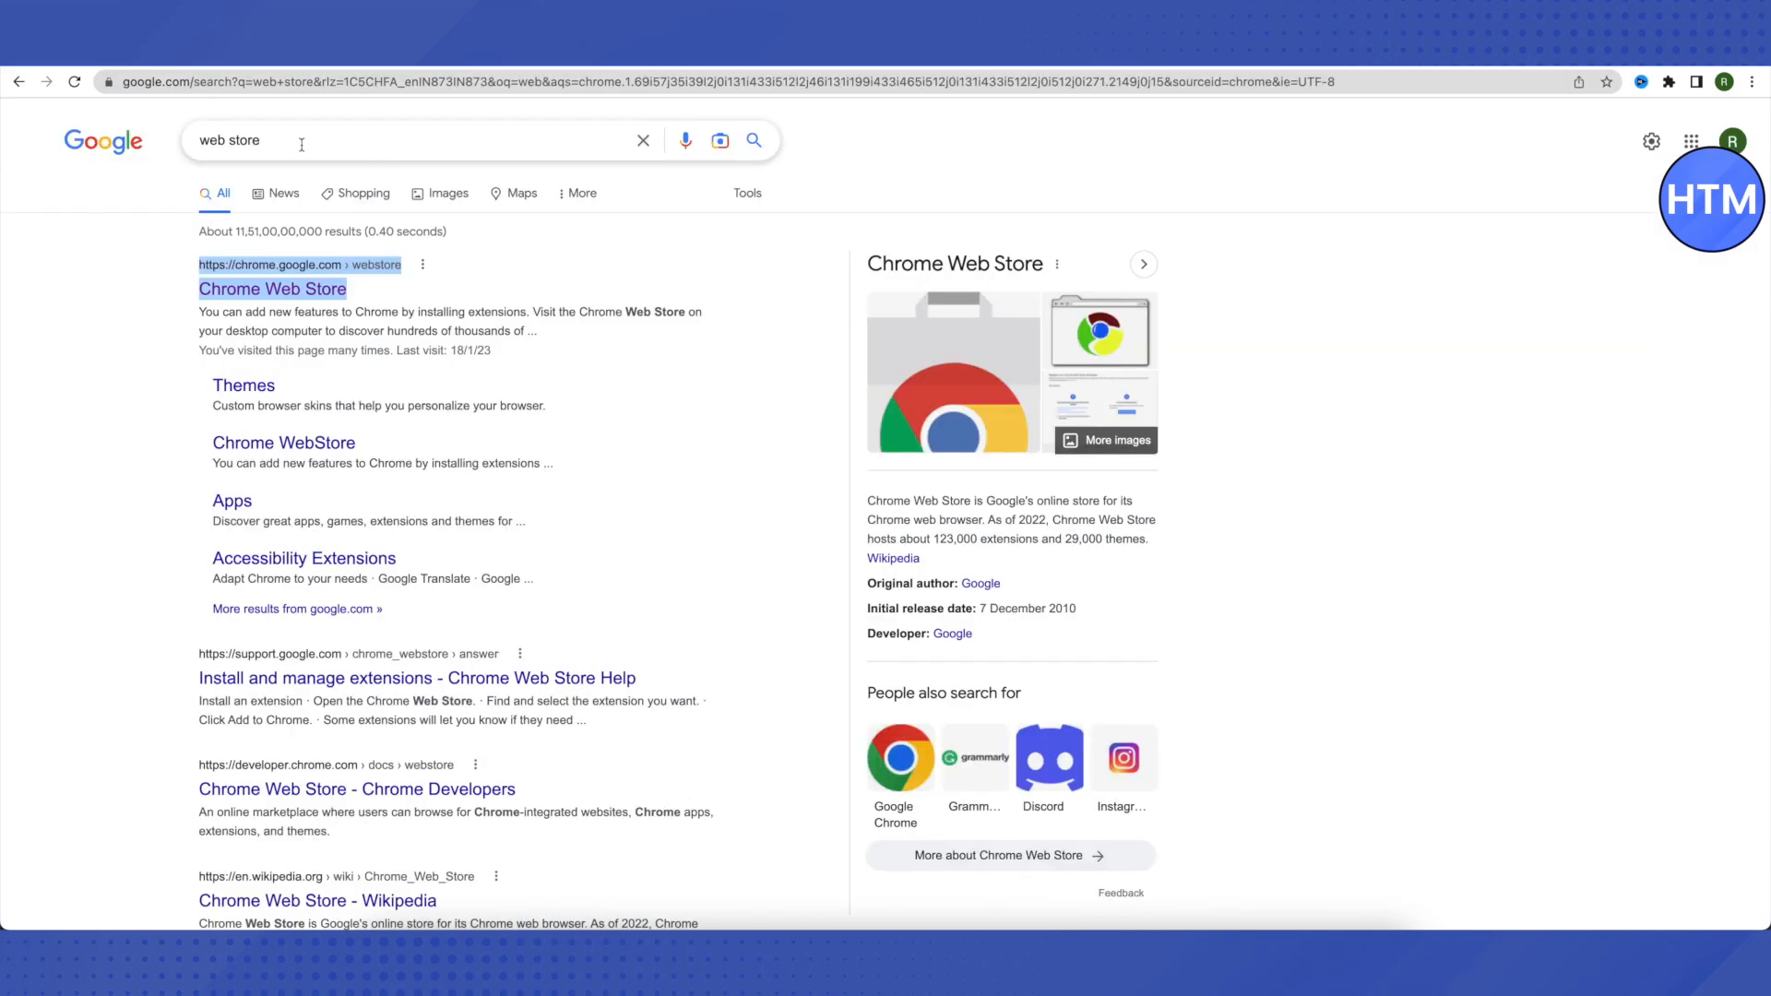
# - Replace the Google query with 'google translator' and run the search
pyautogui.tripleClick(229, 140)
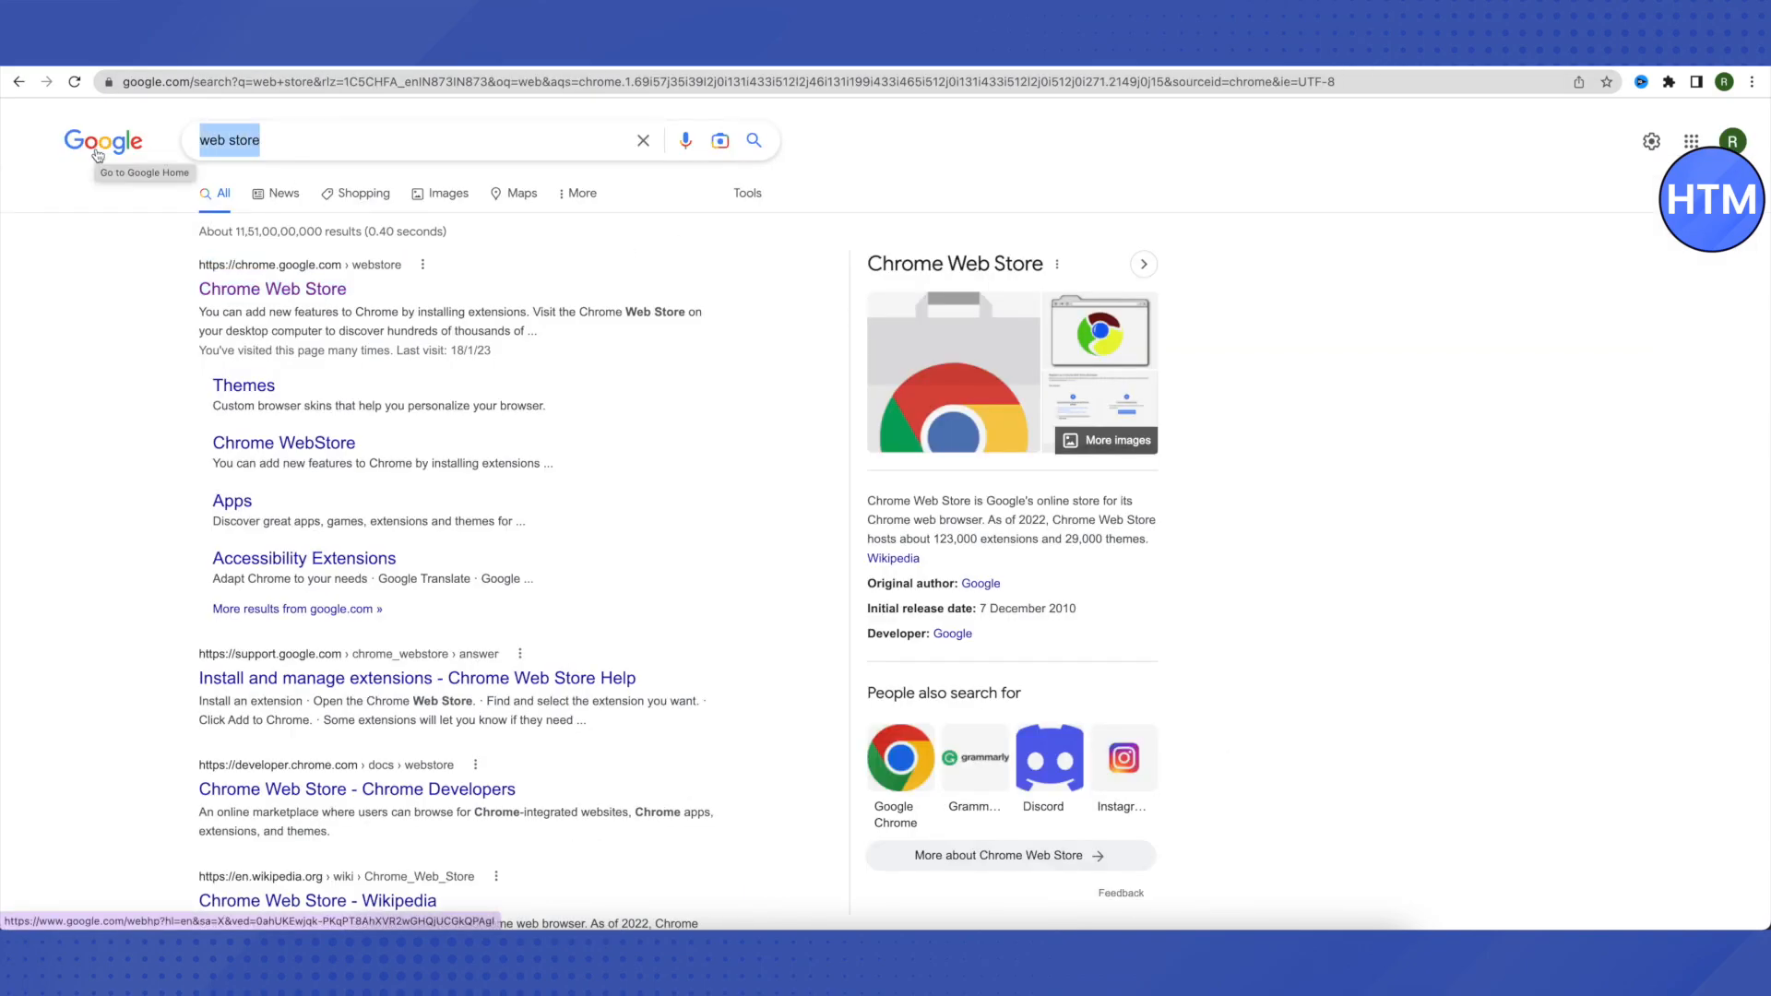
pyautogui.write('goog')
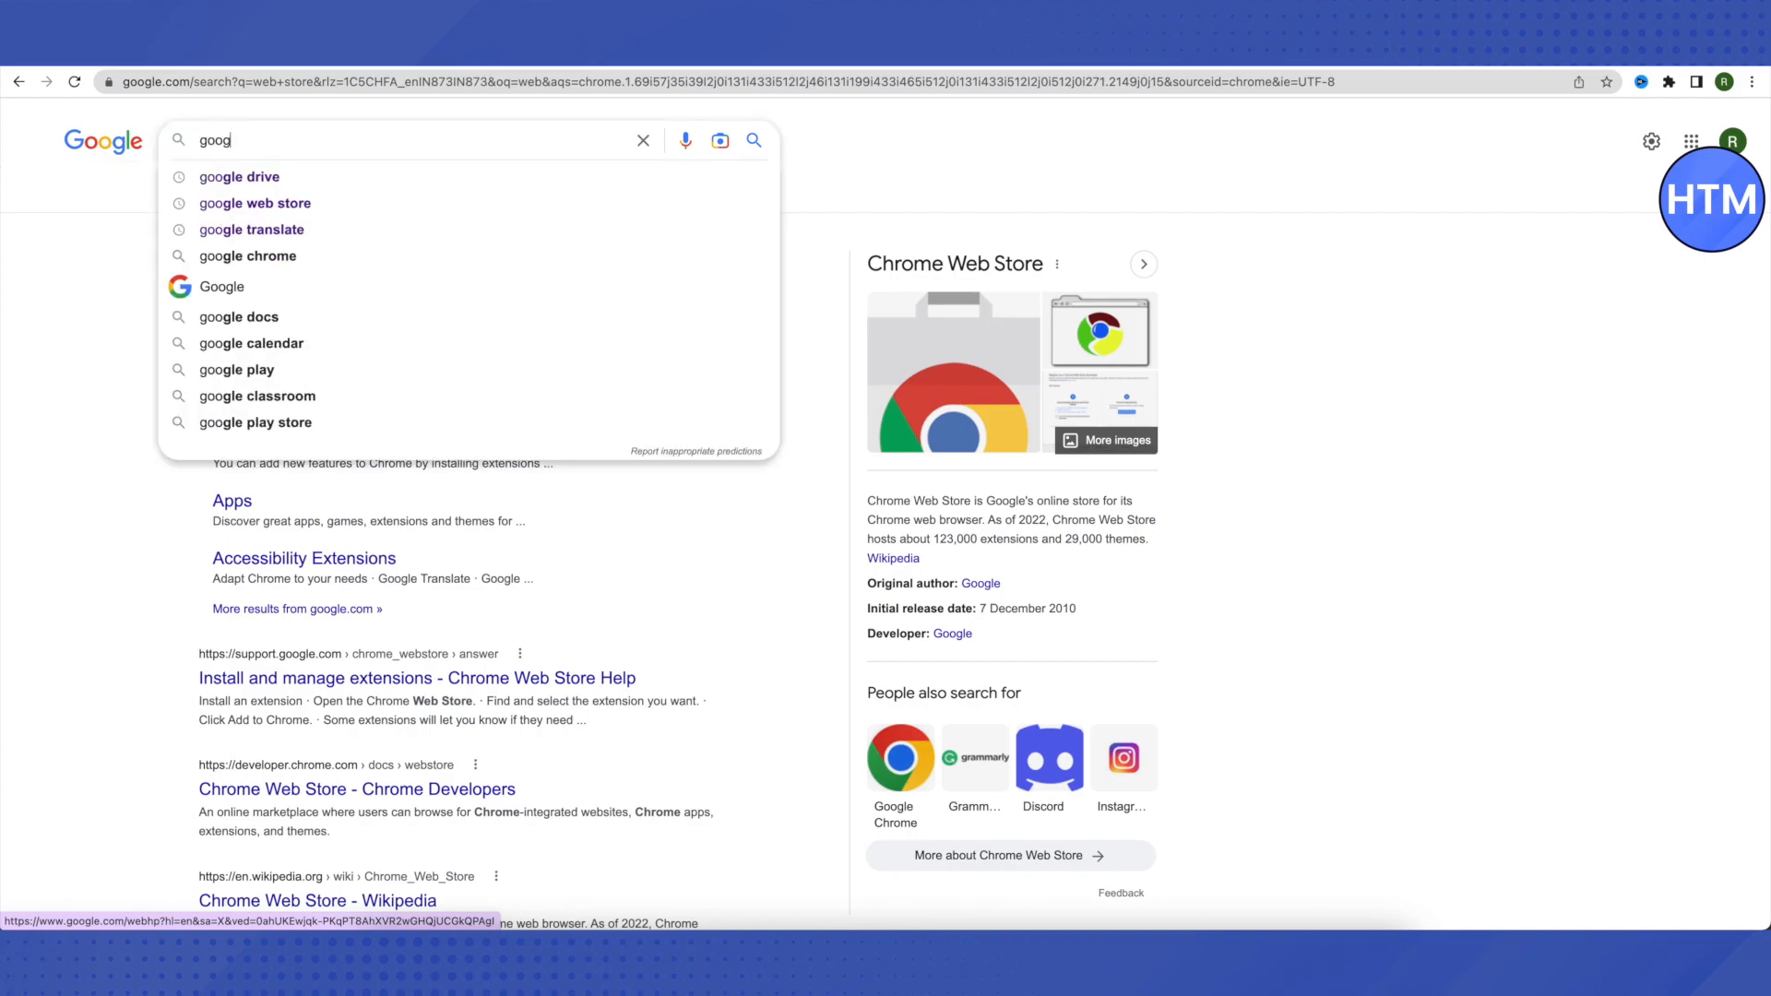
pyautogui.write('letra')
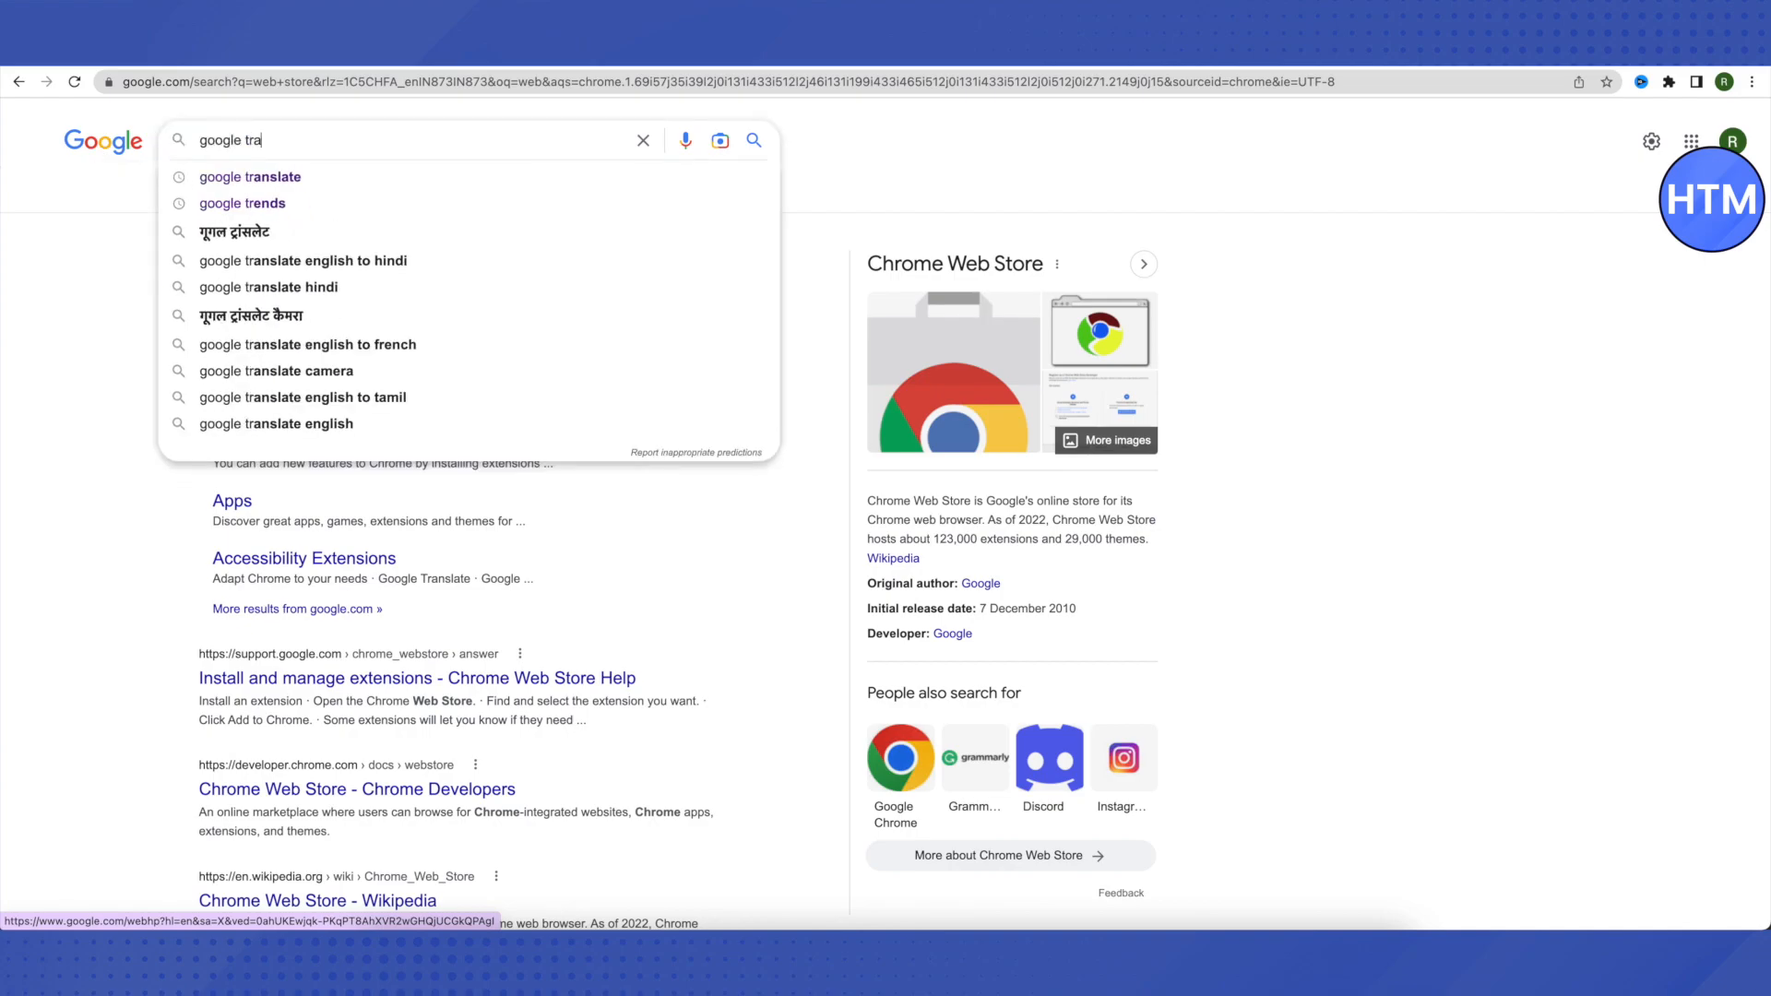
pyautogui.write('nslator')
pyautogui.press('Return')
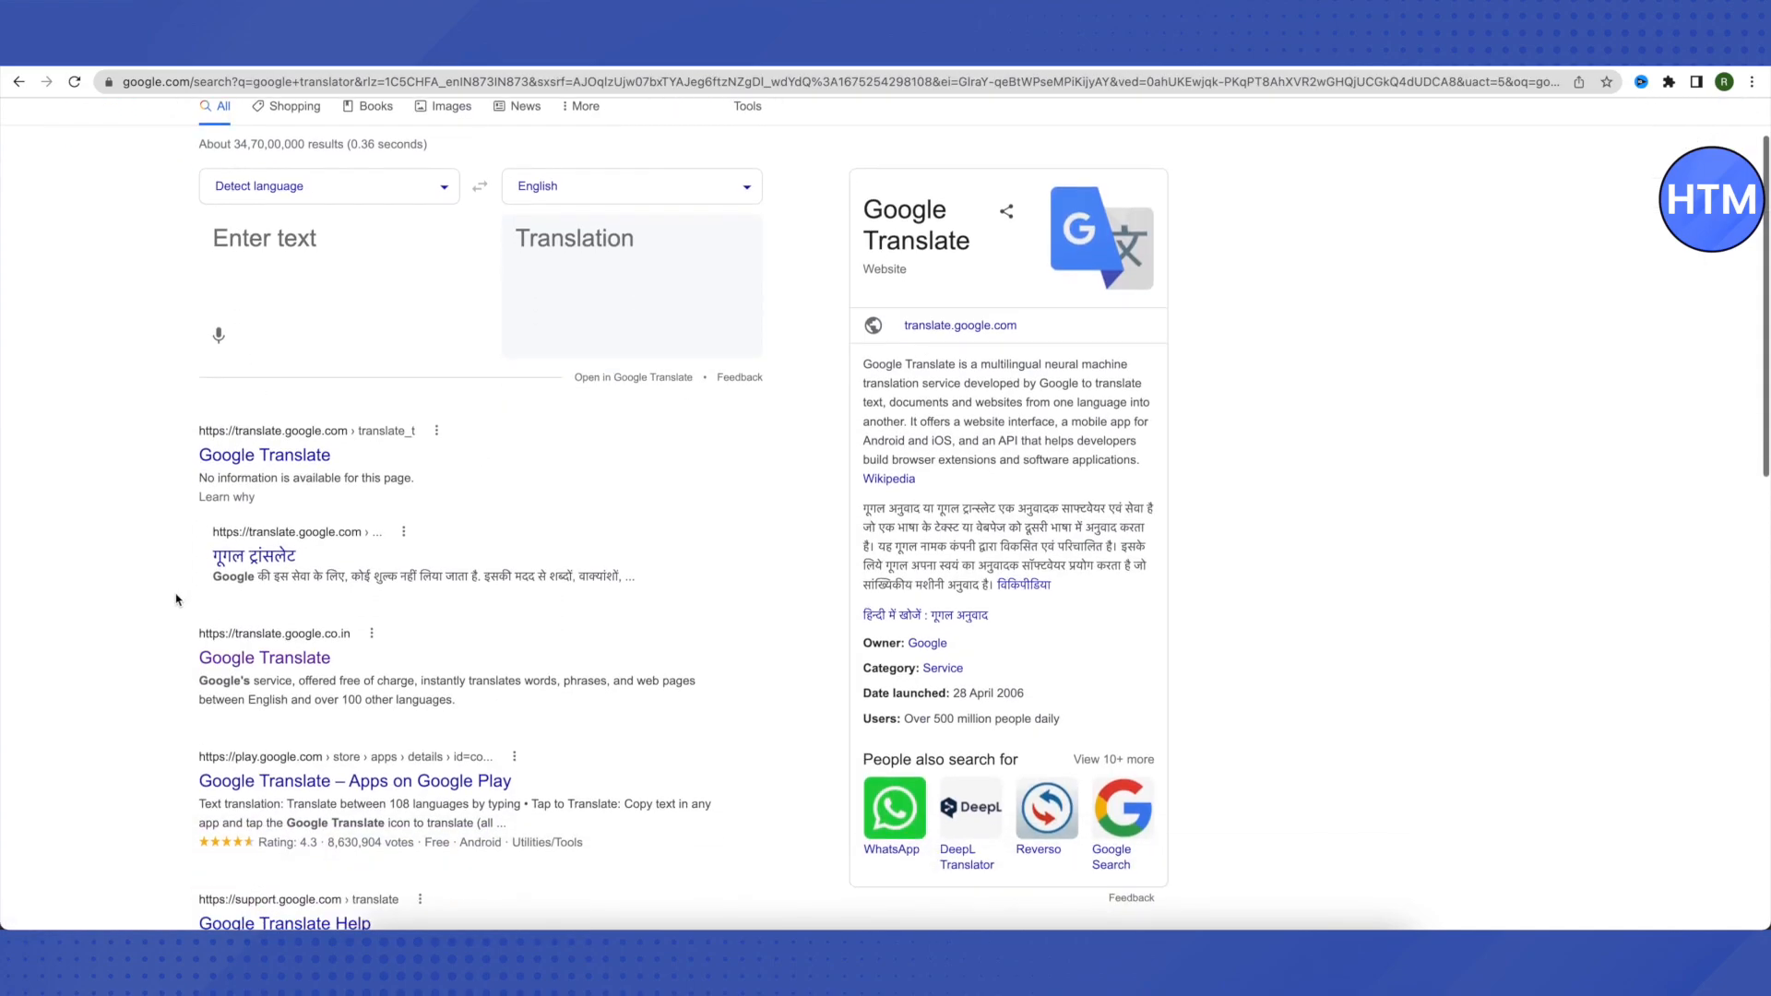
pyautogui.scroll(-3, 246, 532)
# - Open the Google Translate result in a new tab
pyautogui.click(258, 559)
pyautogui.rightClick(258, 560)
pyautogui.click(346, 567)
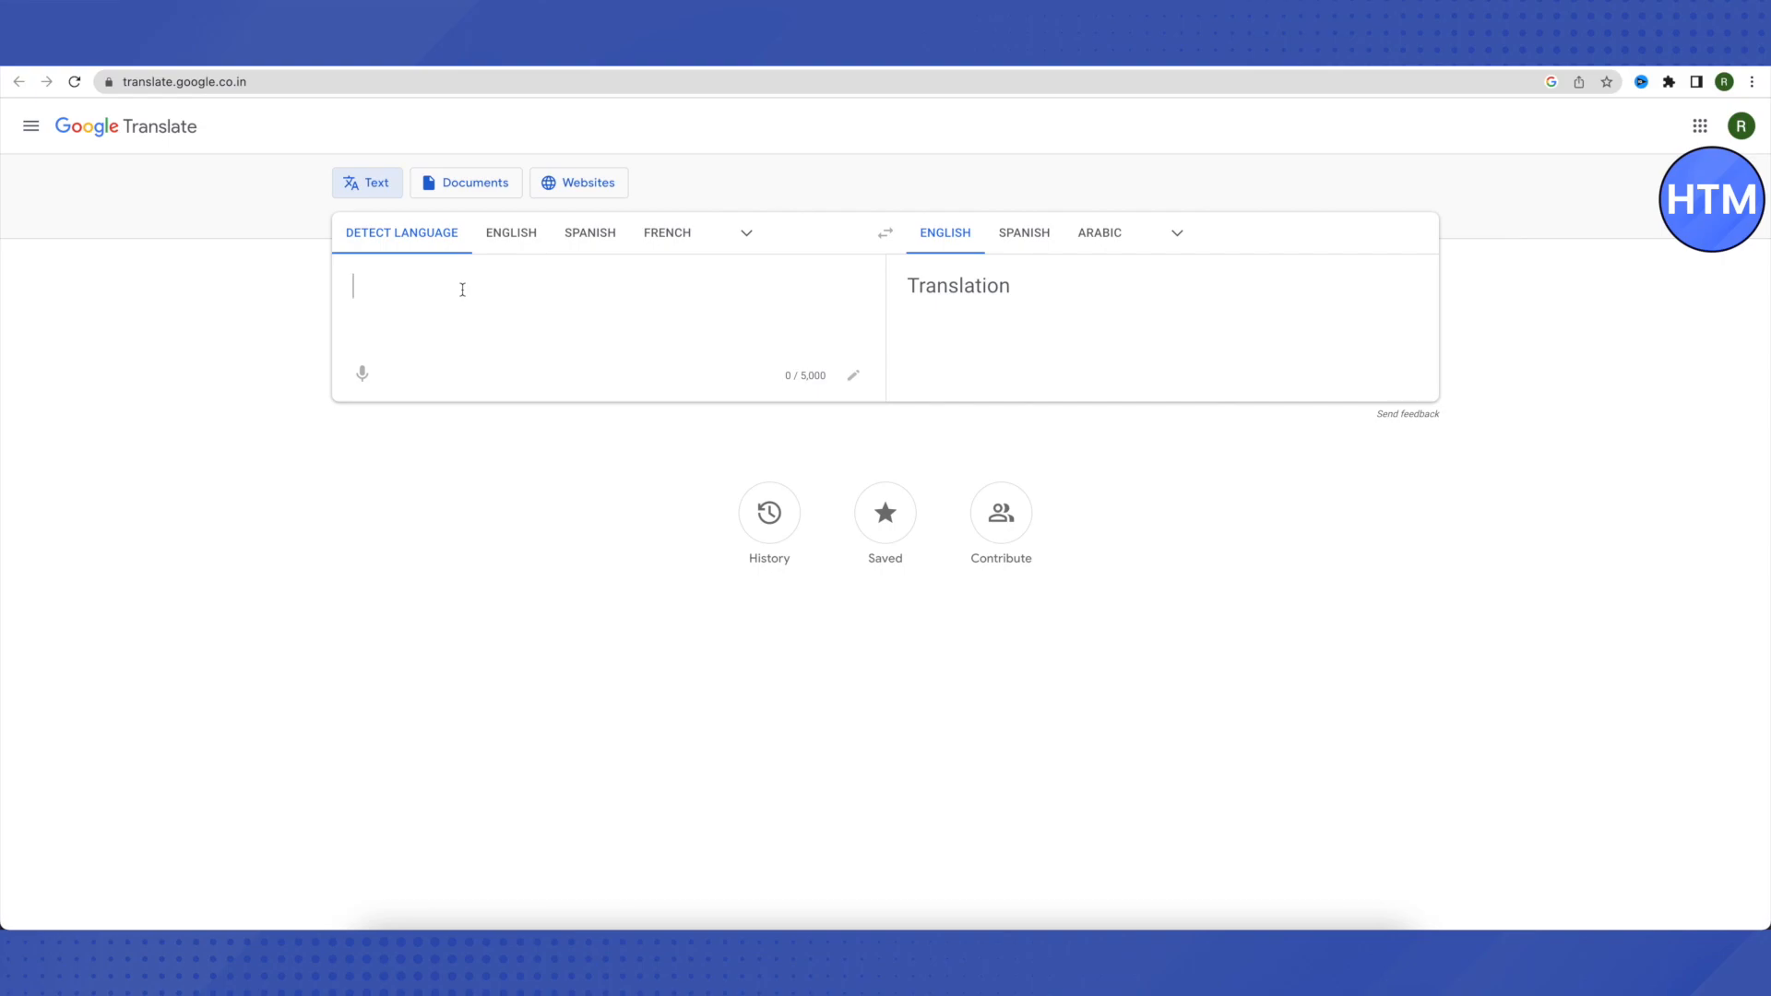
pyautogui.write('goog')
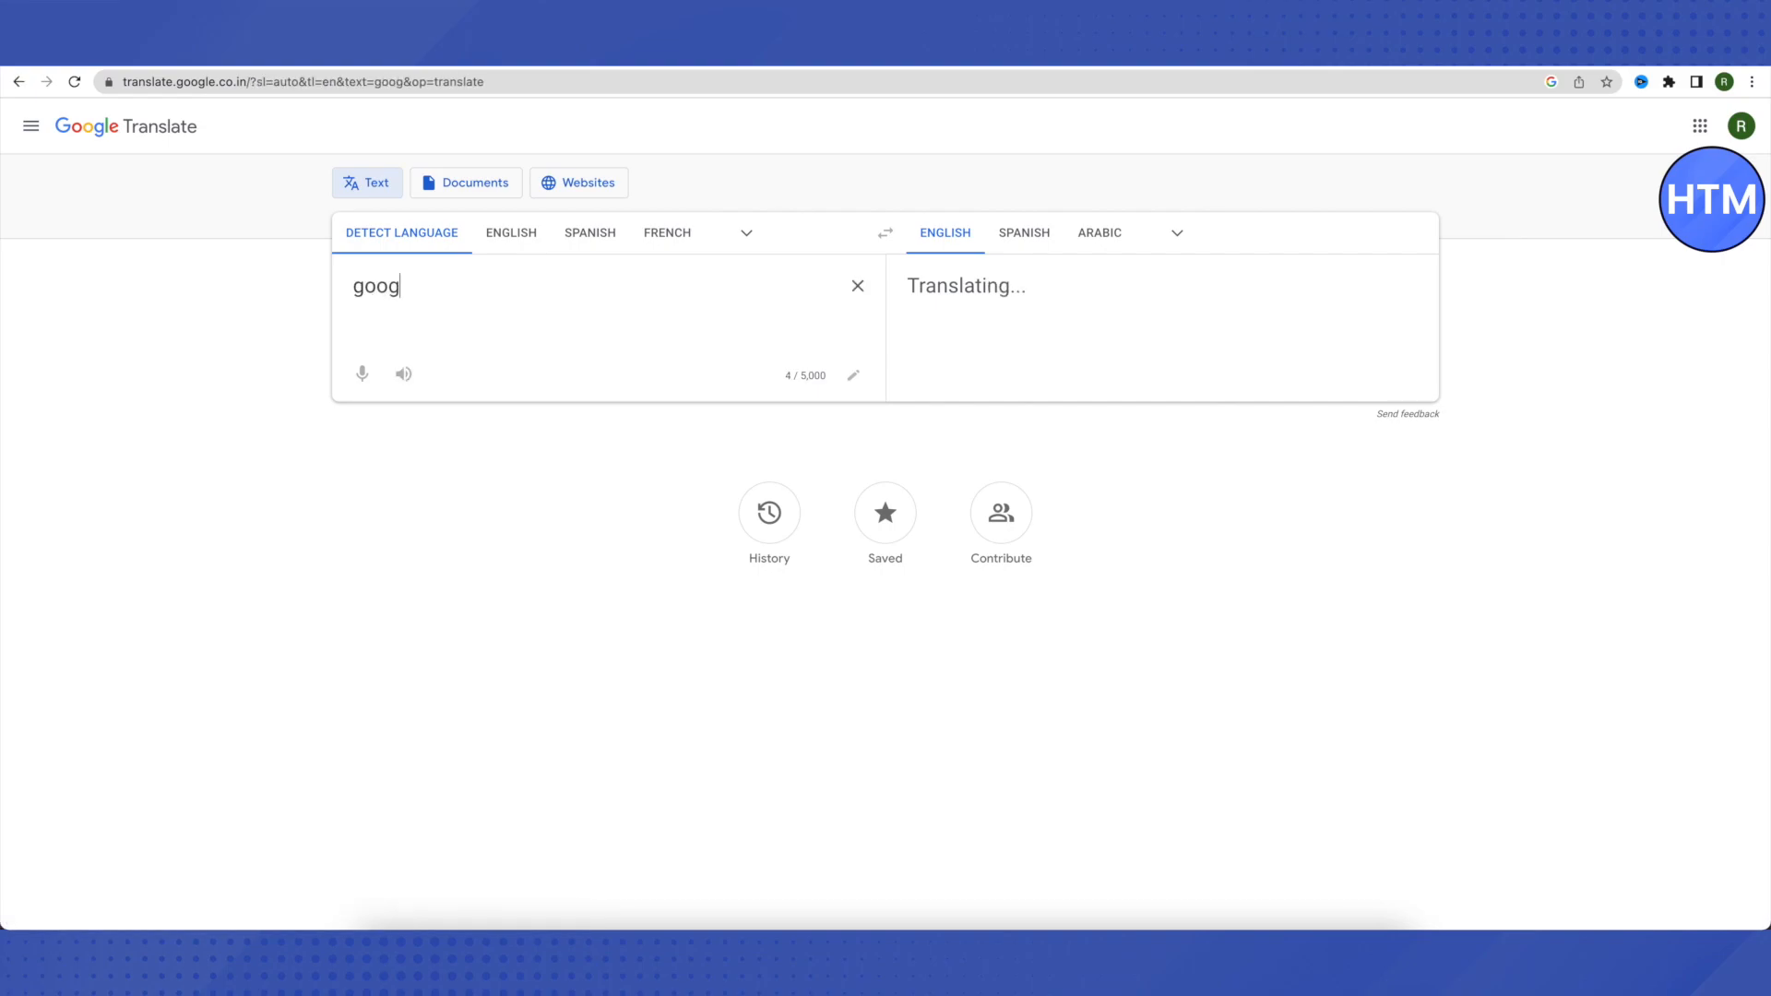
pyautogui.write('le.com')
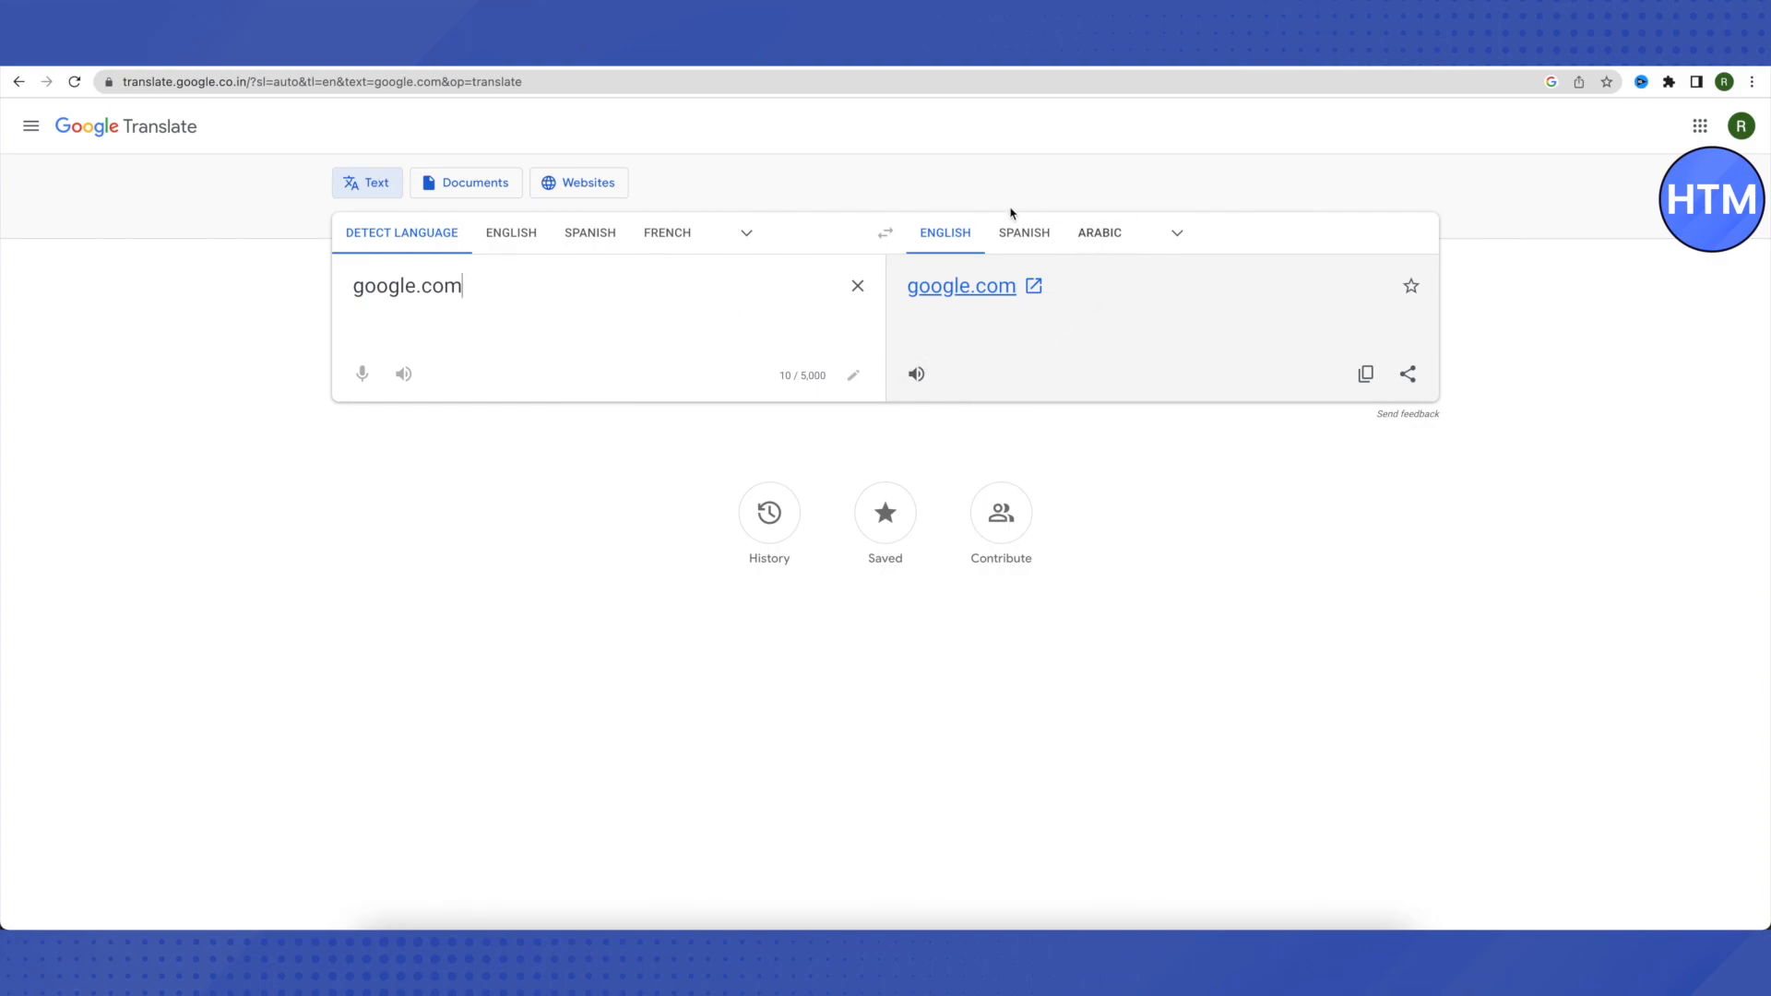
# - Load google.com through the translated link in the Translation panel
pyautogui.click(993, 298)
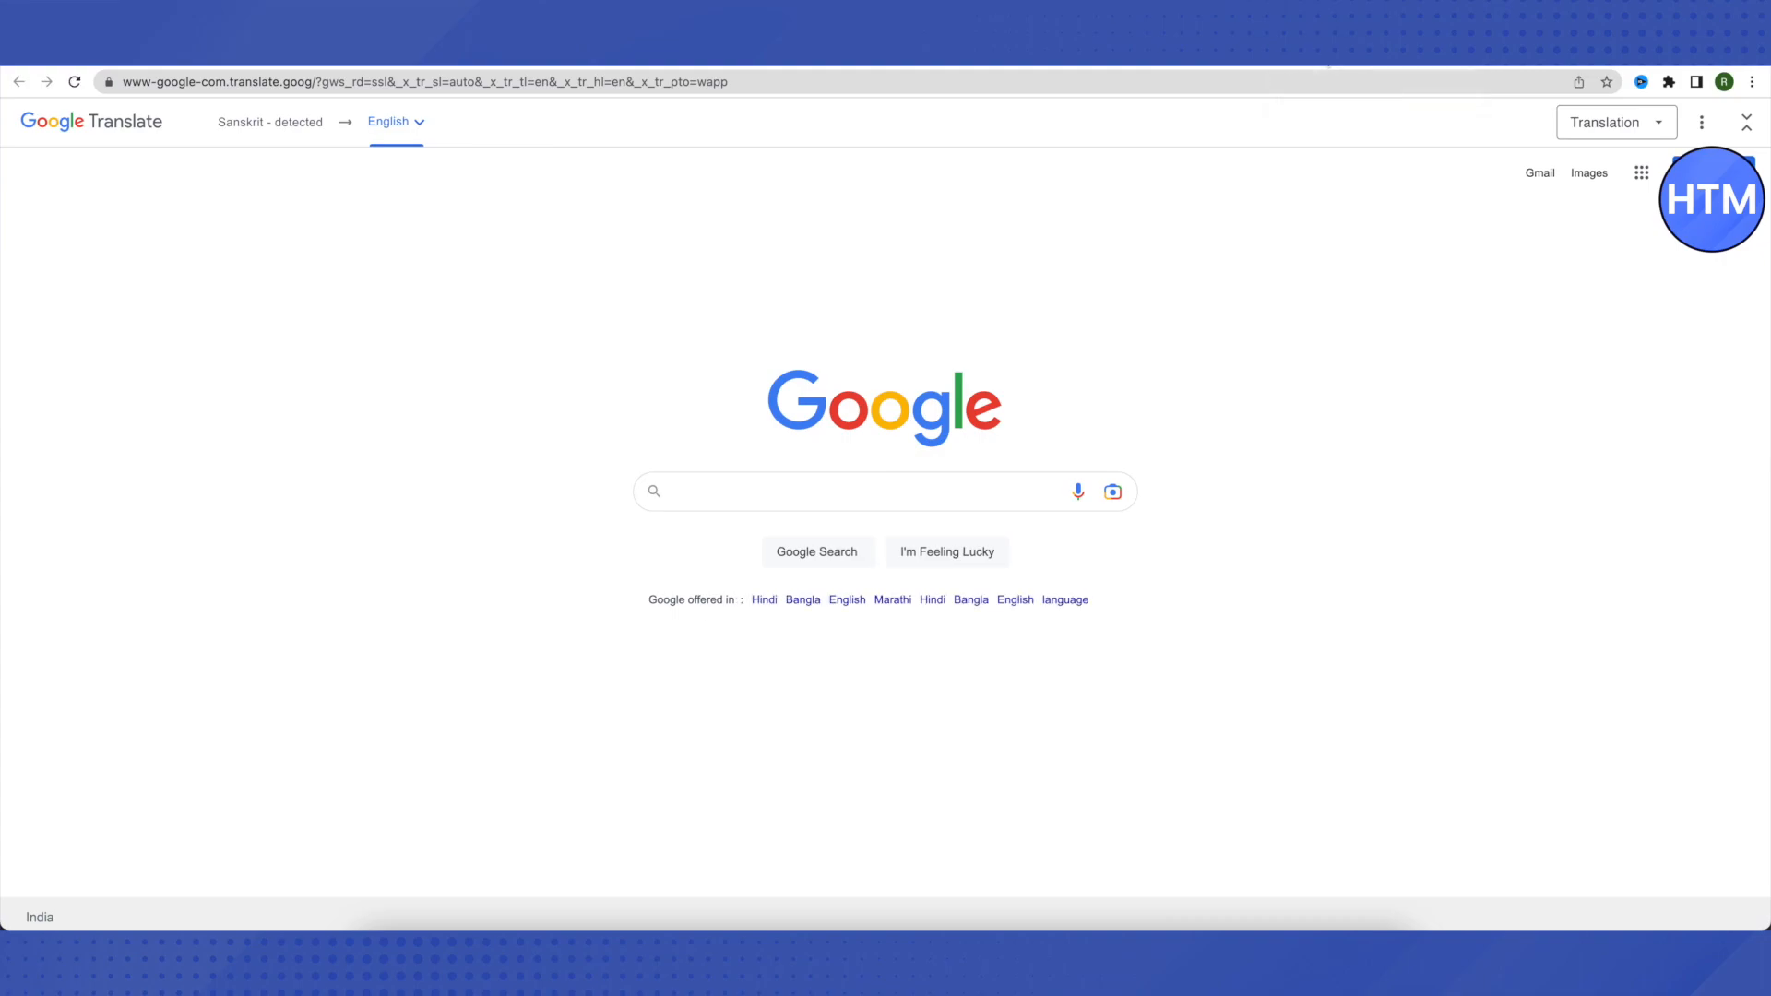
# - Go back from the proxied Google homepage to the google.com translation
pyautogui.hotkey('alt', 'Left')
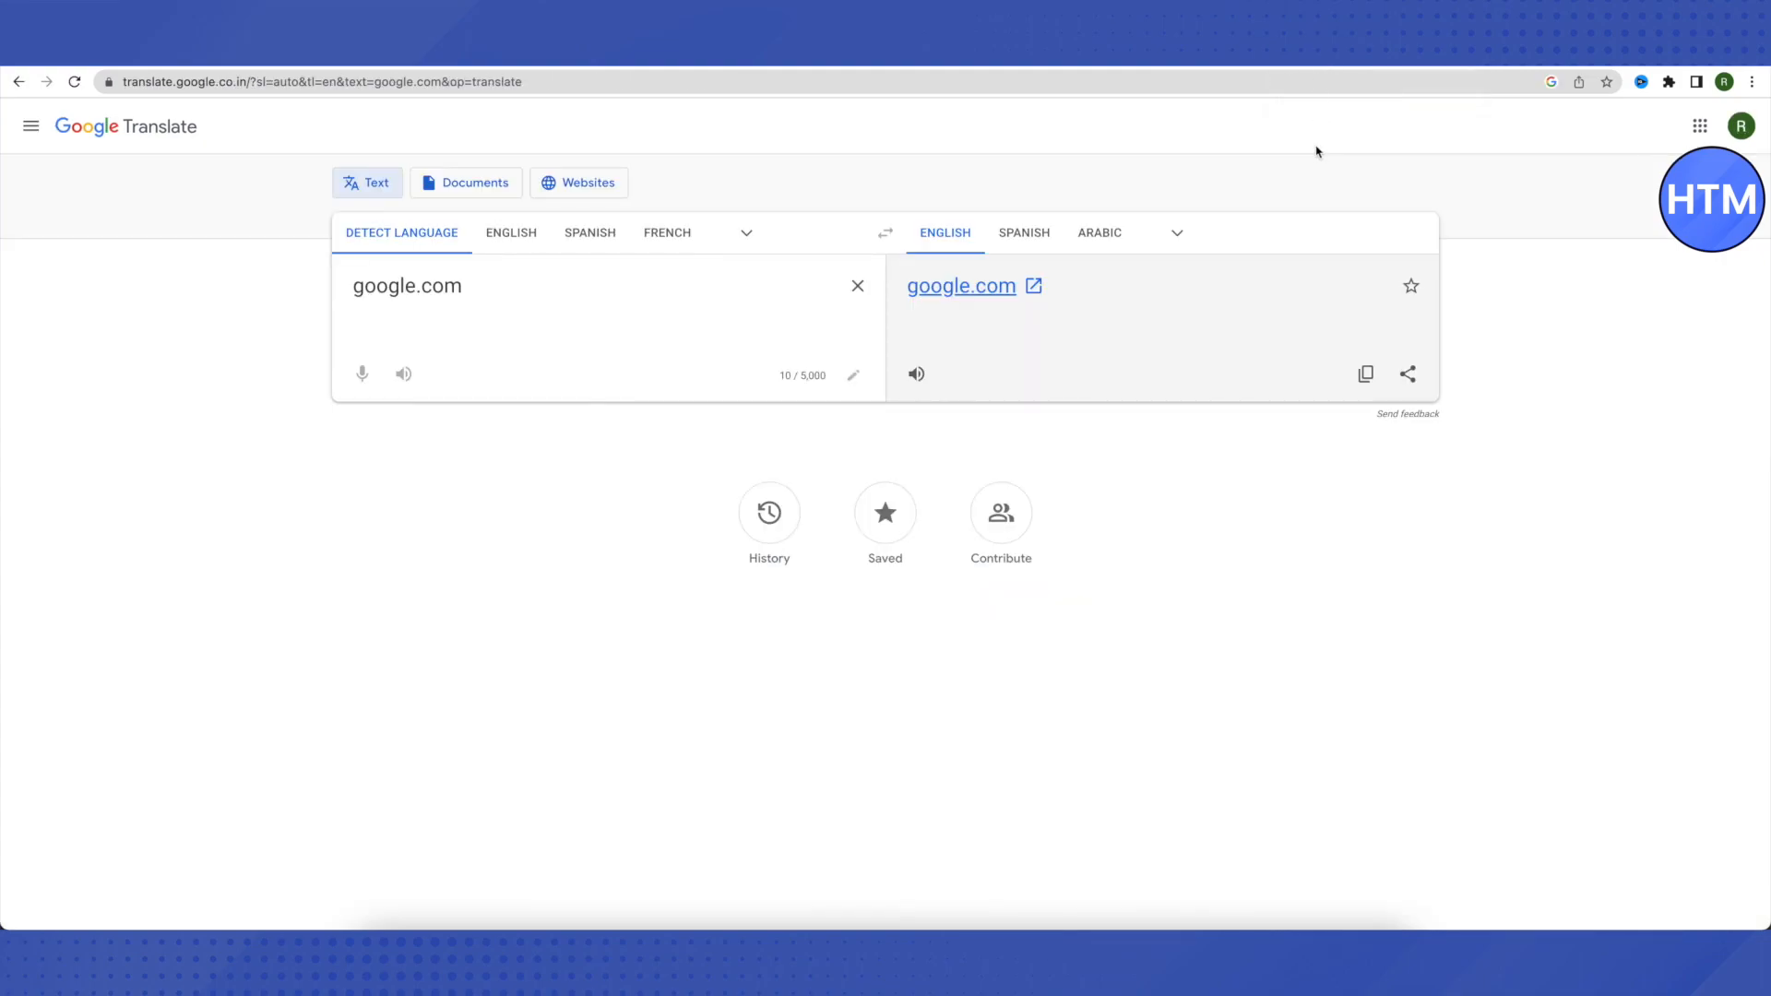